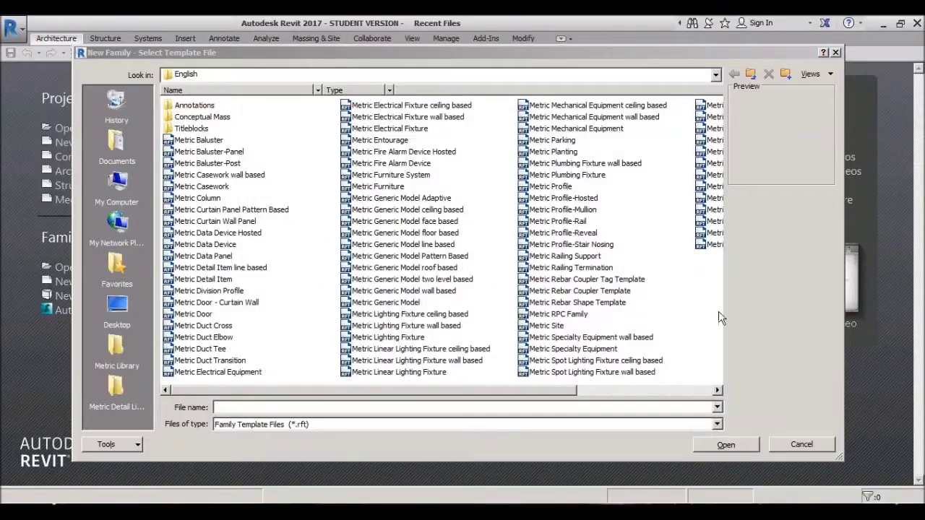
# Create a new family from the Metric Plumbing Fixture template.
pyautogui.doubleClick(561, 178)
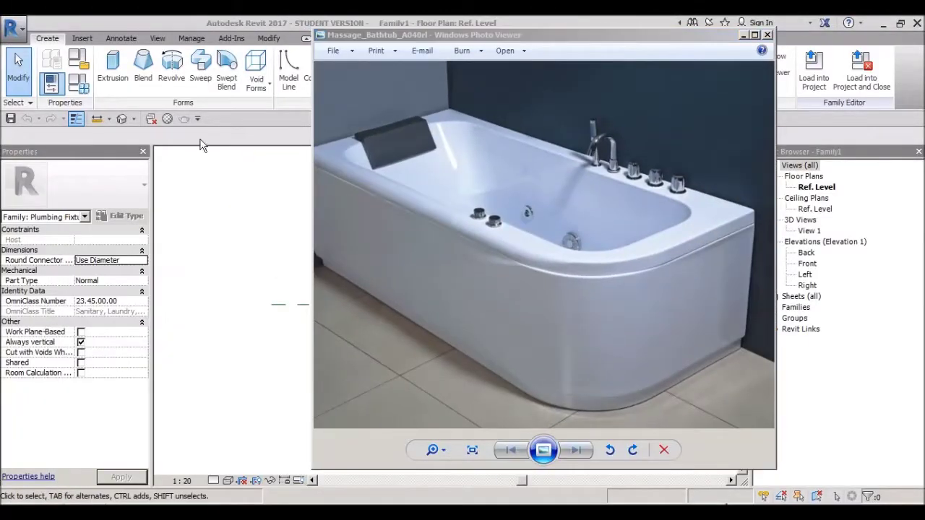
# Shift the bathtub reference photo to study its shape, then place it beside the model.
pyautogui.scroll(-1, 596, 258)
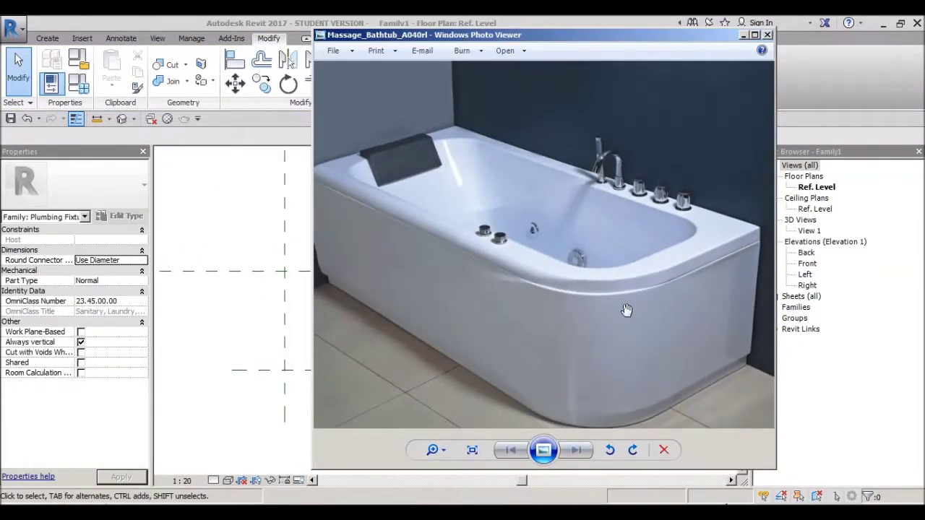
pyautogui.moveTo(627, 310); pyautogui.dragTo(547, 289)
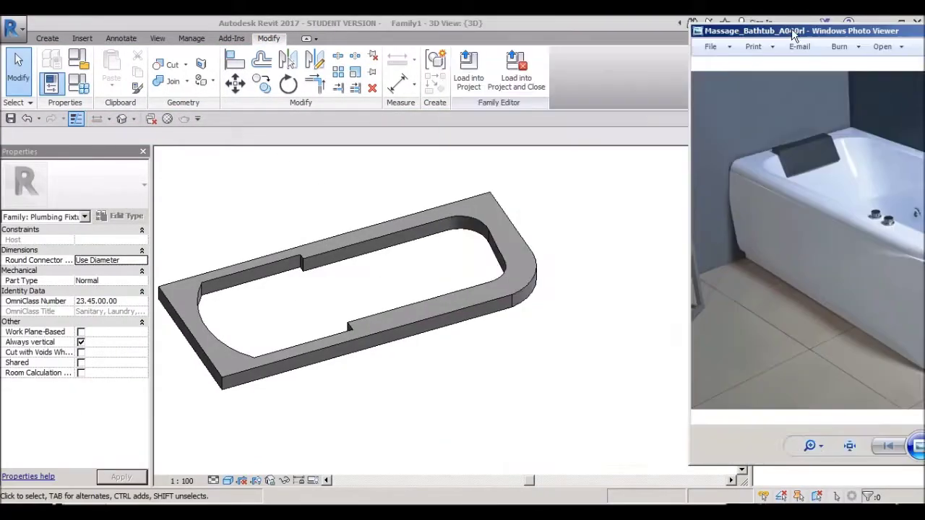
pyautogui.moveTo(792, 29); pyautogui.dragTo(557, 49)
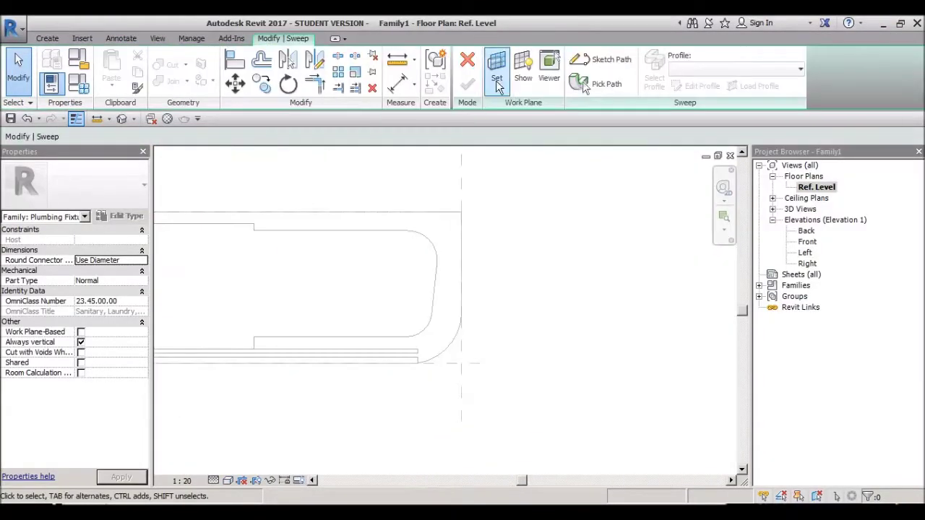
# Pick the slab's edge for the sweep path, then begin sketching the void sweep's path.
pyautogui.click(434, 332)
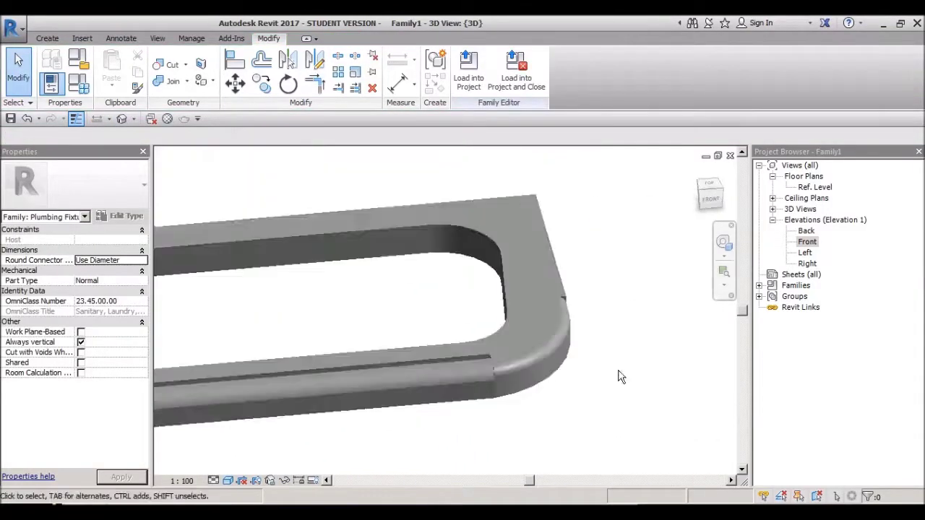
pyautogui.scroll(2, 602, 358)
pyautogui.scroll(3, 602, 358)
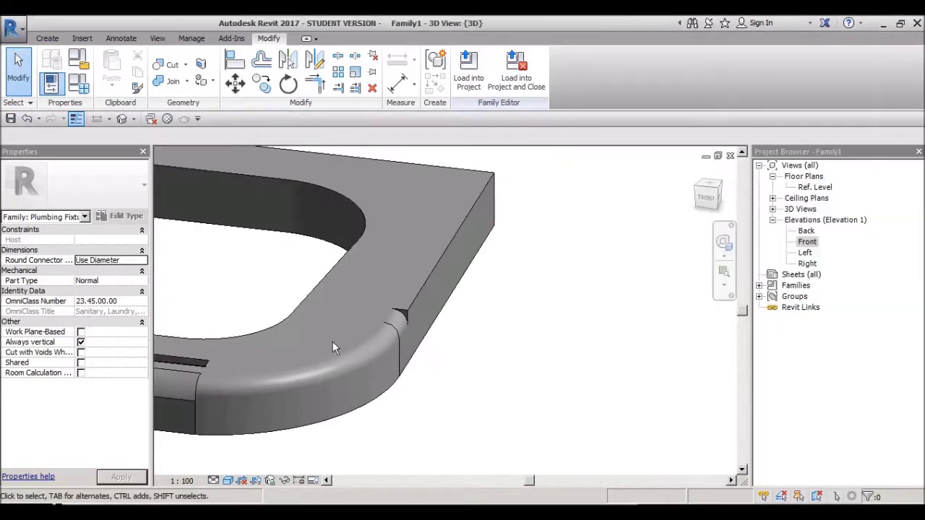
pyautogui.click(333, 348)
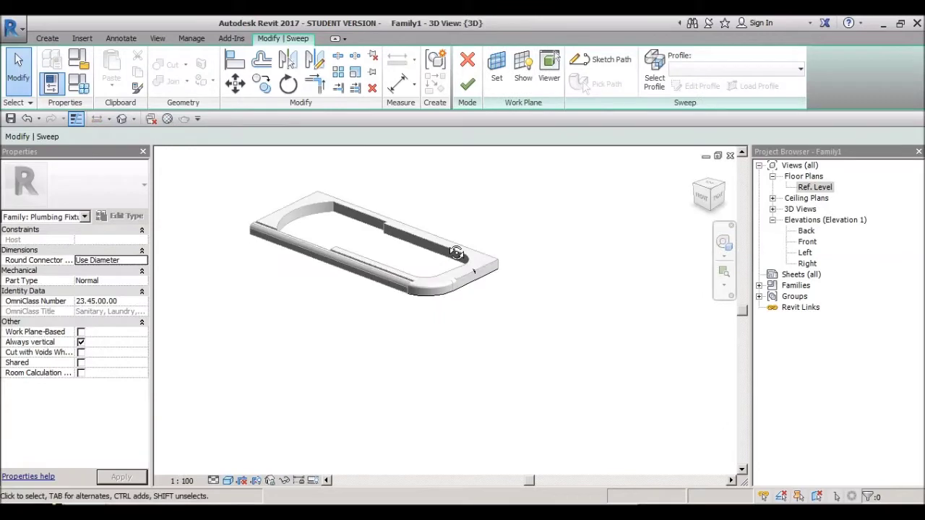
# Edit the void sweep's profile and orbit to inspect the rounded rim corner.
pyautogui.scroll(5, 456, 252)
pyautogui.click(655, 72)
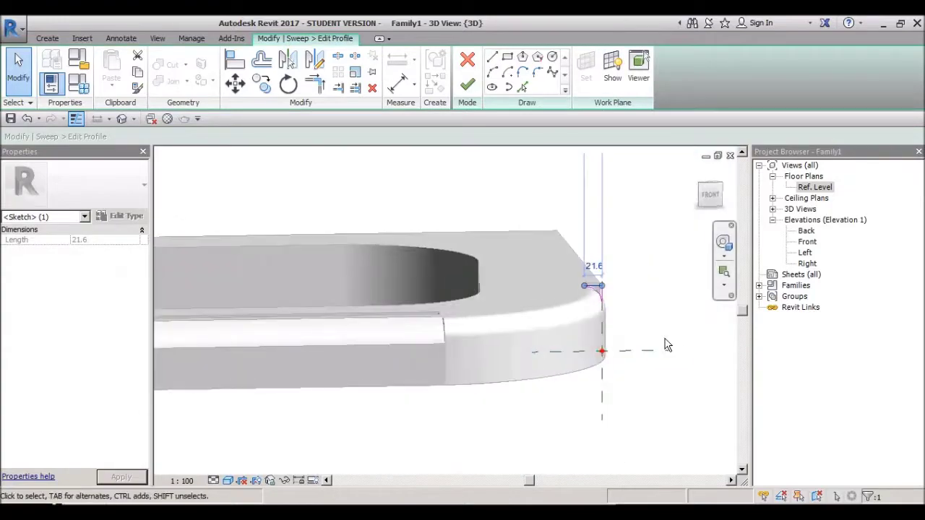
pyautogui.moveTo(549, 289)
pyautogui.keyDown('shift'); pyautogui.mouseDown(button='middle')
pyautogui.moveTo(551, 334)
pyautogui.moveTo(394, 323)
pyautogui.mouseUp(button='middle'); pyautogui.keyUp('shift')
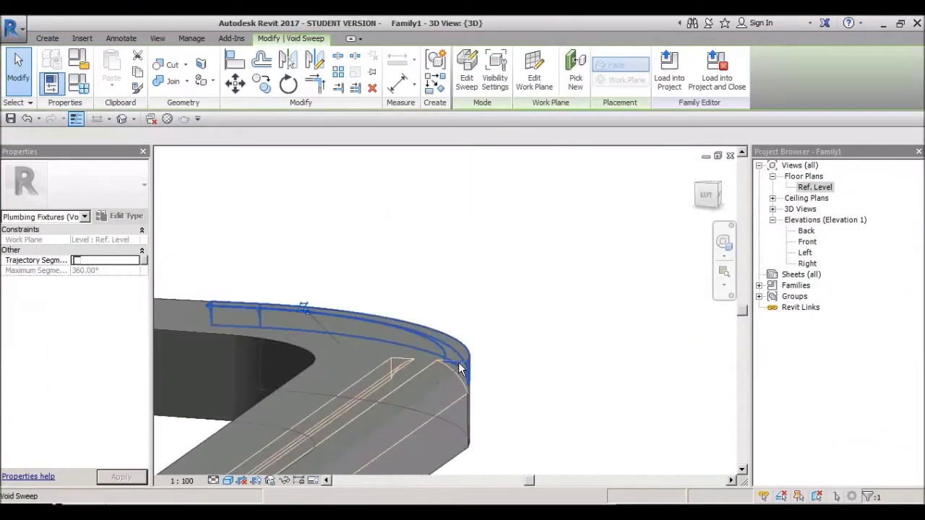
pyautogui.keyDown('shift'); pyautogui.moveTo(430, 321); pyautogui.dragTo(407, 310, button='middle'); pyautogui.keyUp('shift')
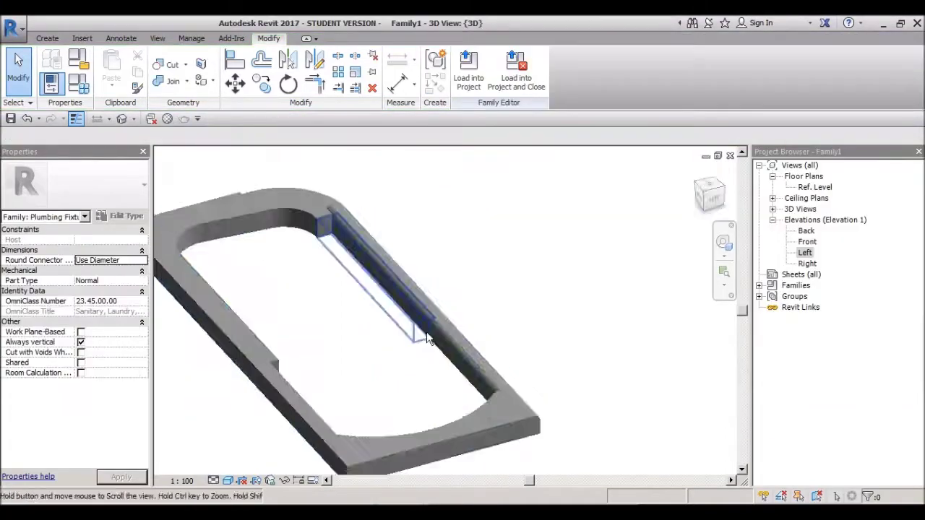
# Select the void sweep cutting the rim corner and reopen its profile for editing.
pyautogui.keyDown('shift'); pyautogui.moveTo(427, 338); pyautogui.dragTo(392, 295, button='middle'); pyautogui.keyUp('shift')
pyautogui.click(392, 295)
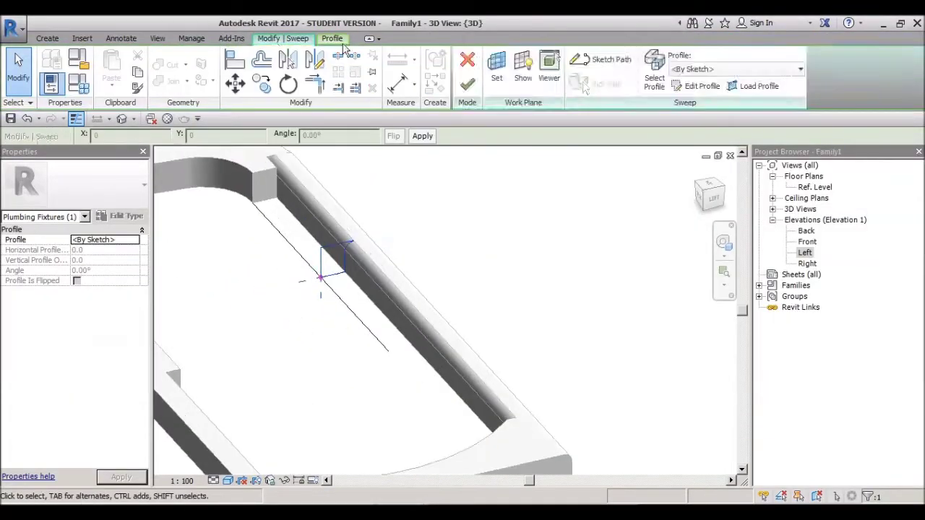
pyautogui.click(702, 87)
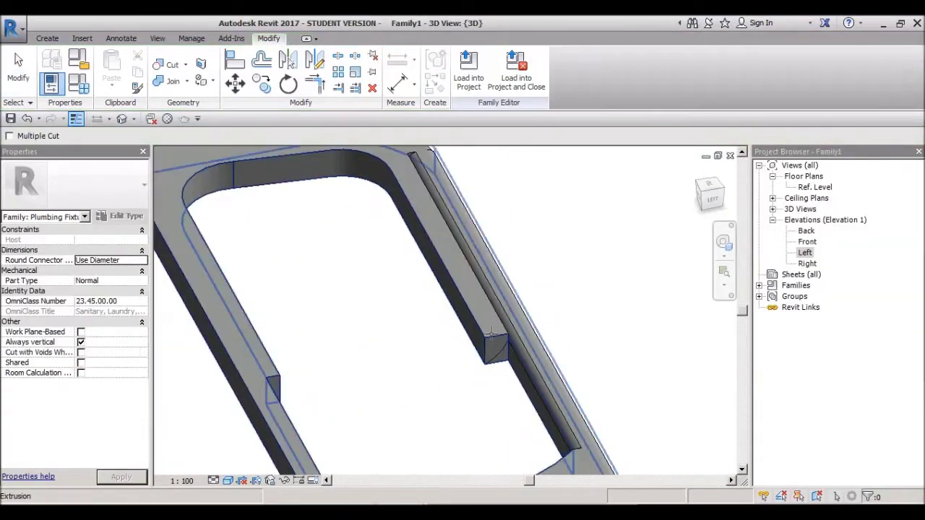
pyautogui.scroll(2, 491, 332)
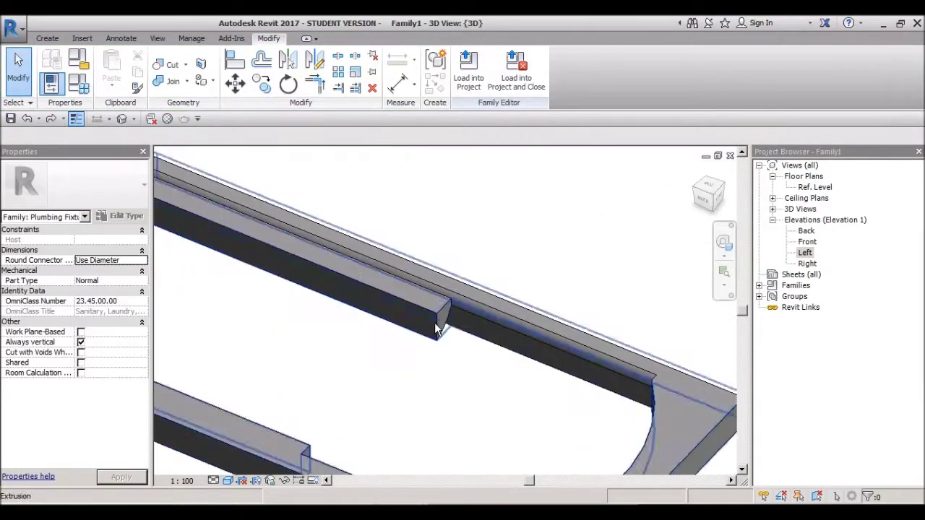
# View the whole U-shaped sweep, then rework the void sweep's curved profile in Left elevation.
pyautogui.keyDown('shift'); pyautogui.moveTo(435, 322); pyautogui.dragTo(411, 363, button='middle'); pyautogui.keyUp('shift')
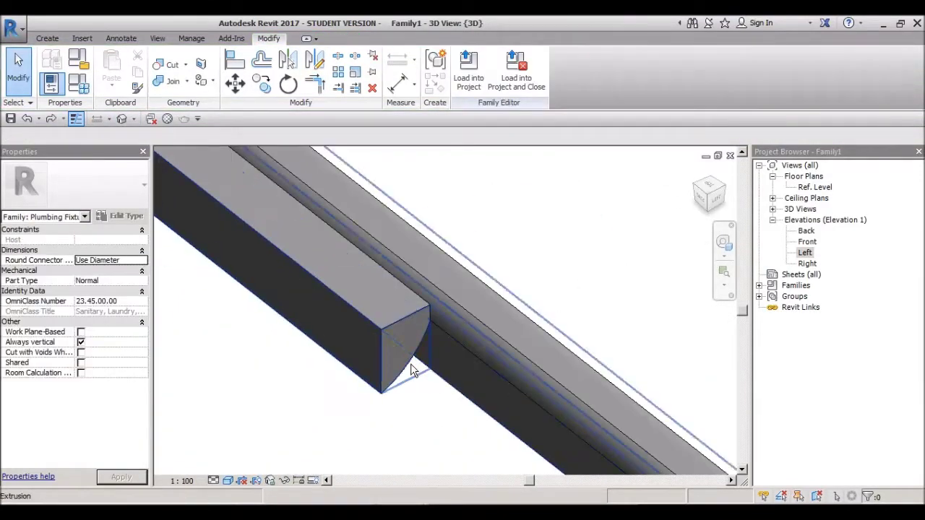
pyautogui.scroll(-5, 411, 364)
pyautogui.keyDown('shift'); pyautogui.moveTo(330, 295); pyautogui.dragTo(301, 248, button='middle'); pyautogui.keyUp('shift')
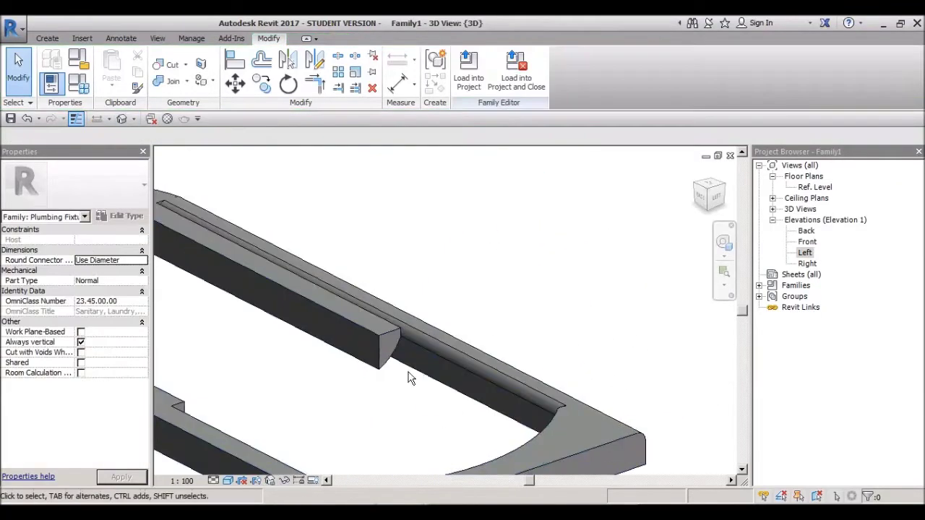
pyautogui.click(410, 379)
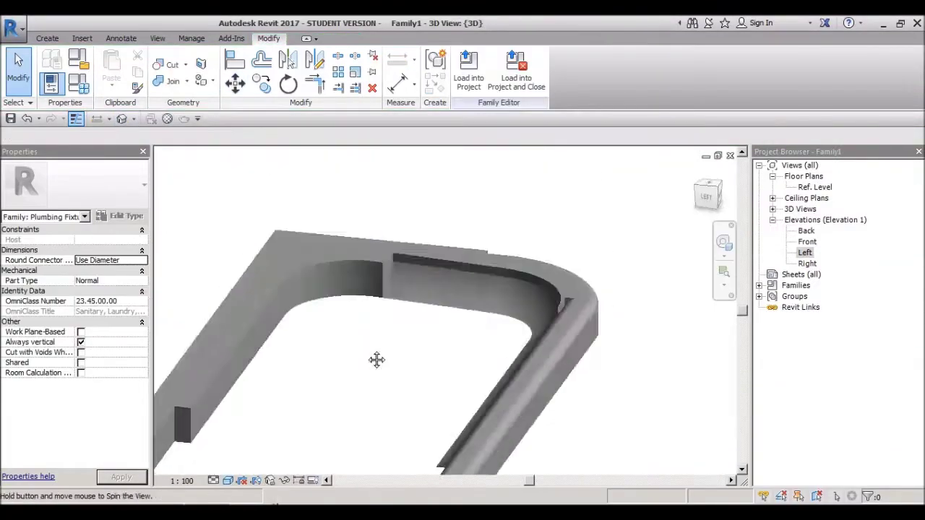
pyautogui.keyDown('shift'); pyautogui.moveTo(376, 360); pyautogui.dragTo(563, 294, button='middle'); pyautogui.keyUp('shift')
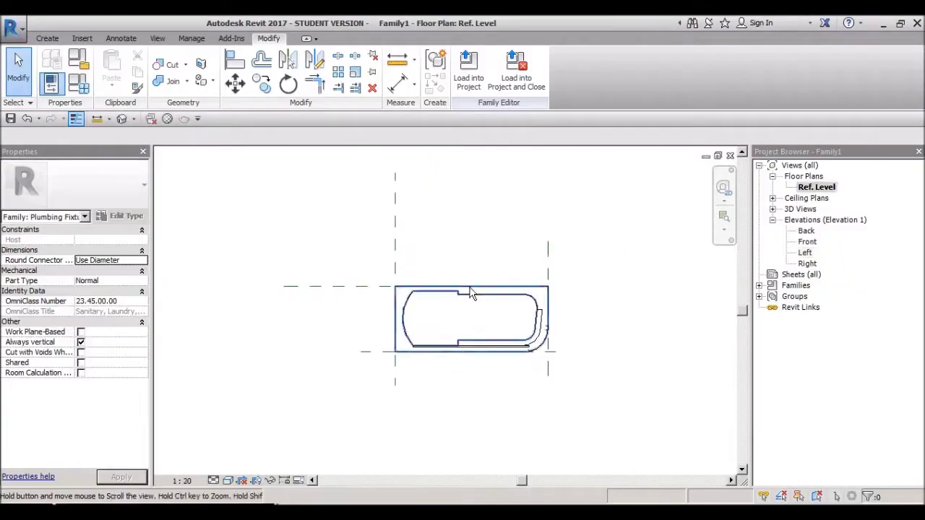
# Center the tub outline in plan, dismiss the toolbar customization dialog, and inspect the curved corner.
pyautogui.moveTo(359, 372); pyautogui.dragTo(264, 357, button='middle')
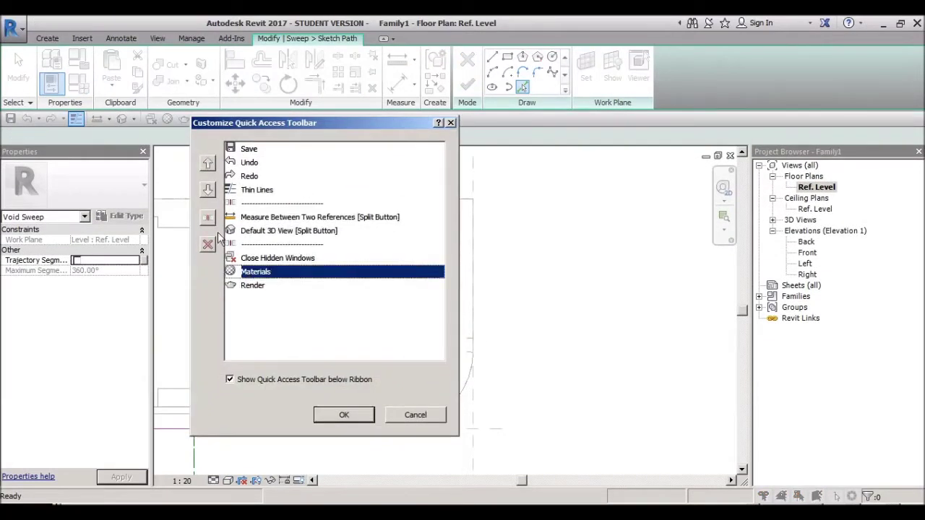
pyautogui.click(345, 419)
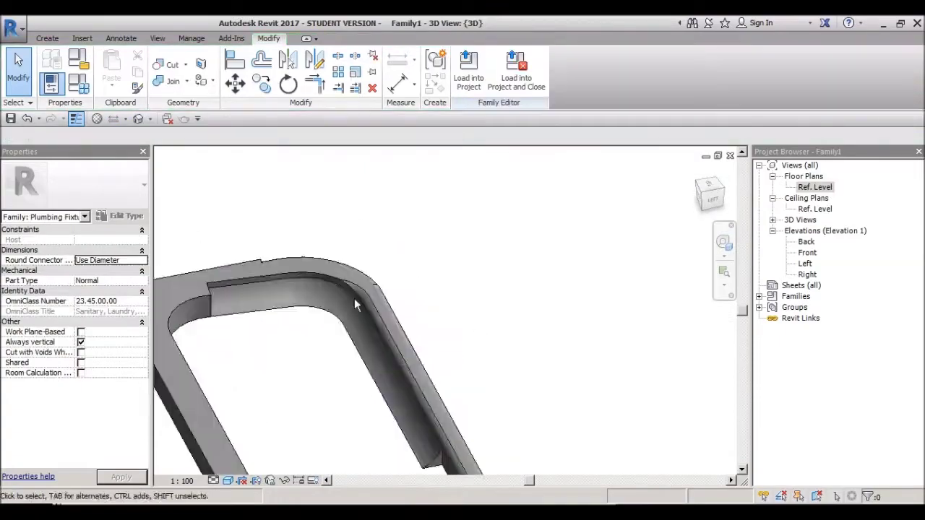
pyautogui.keyDown('shift'); pyautogui.moveTo(467, 317); pyautogui.dragTo(618, 380, button='middle'); pyautogui.keyUp('shift')
pyautogui.keyDown('shift'); pyautogui.moveTo(403, 346); pyautogui.dragTo(412, 261, button='middle'); pyautogui.keyUp('shift')
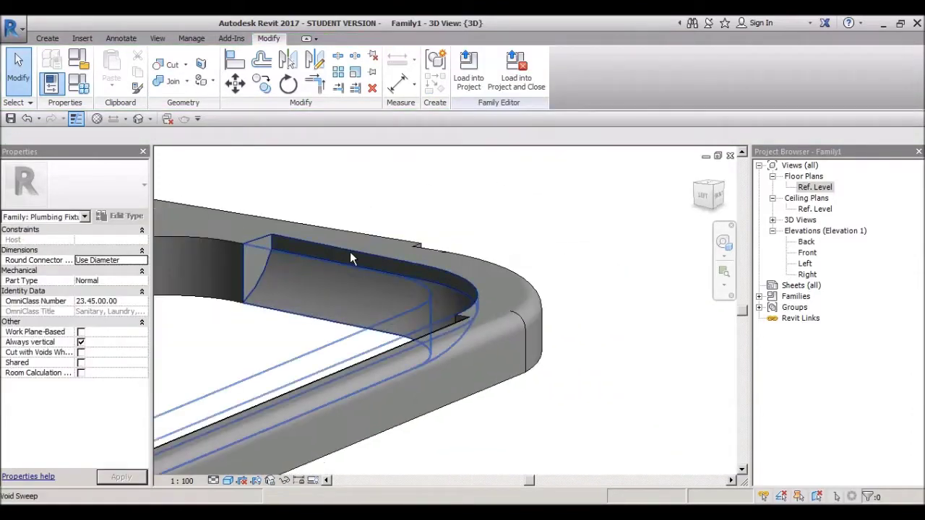
pyautogui.click(256, 73)
# Start a new void sweep, finish its profile, and pick the rim's inner edge as its path.
pyautogui.click(289, 193)
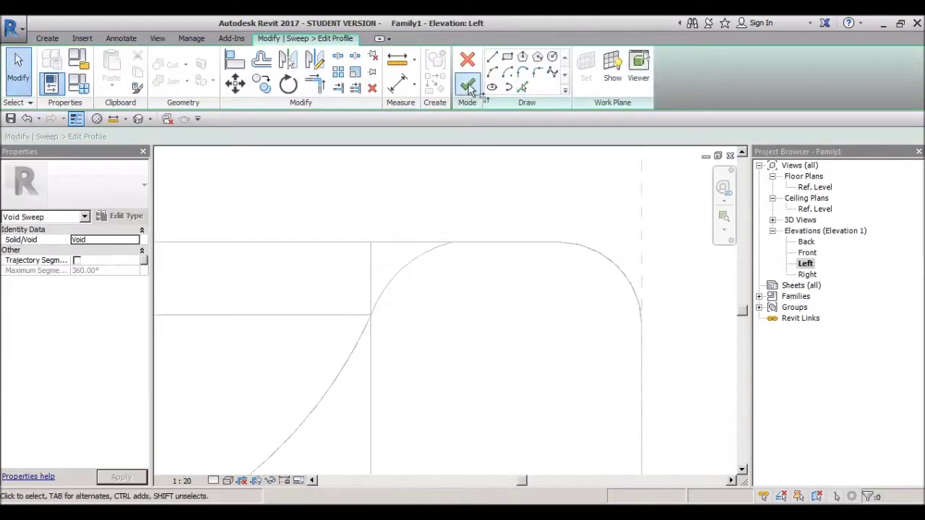
pyautogui.click(468, 87)
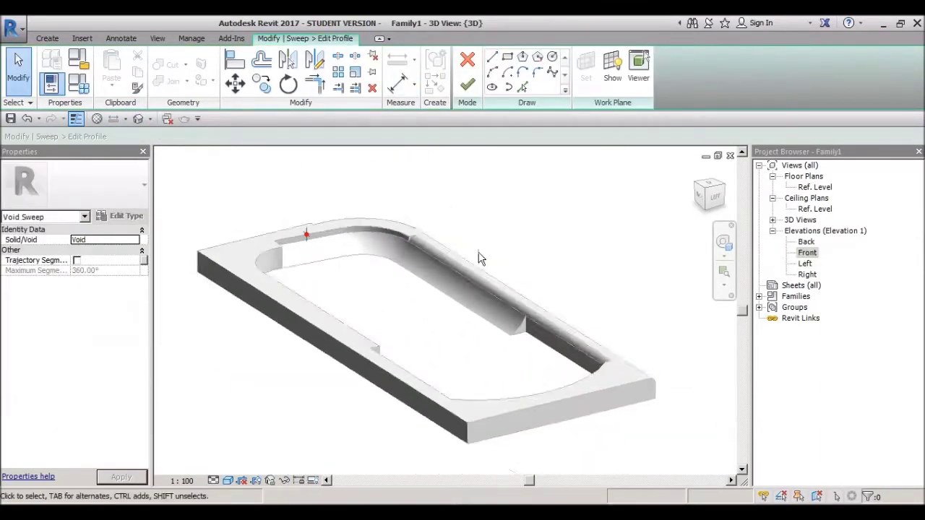
pyautogui.click(583, 83)
pyautogui.click(468, 87)
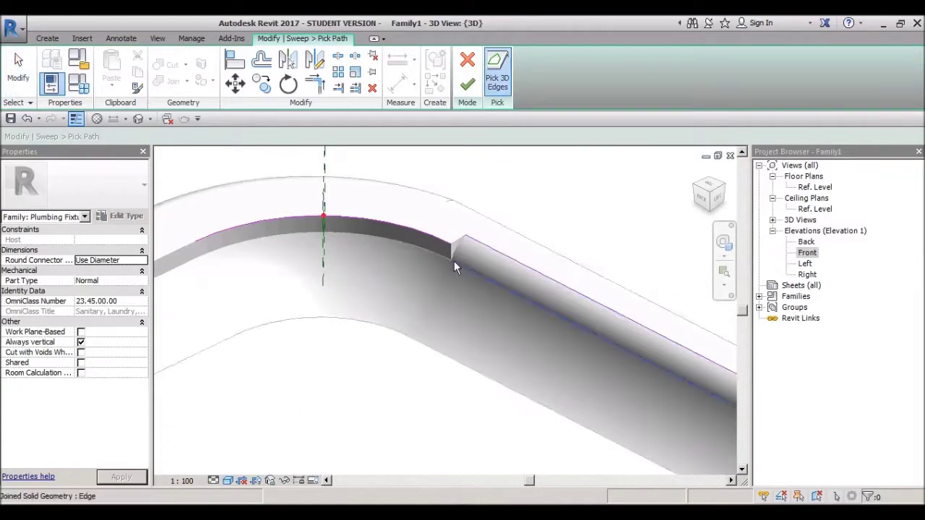
pyautogui.keyDown('shift'); pyautogui.moveTo(454, 261); pyautogui.dragTo(309, 259, button='middle'); pyautogui.keyUp('shift')
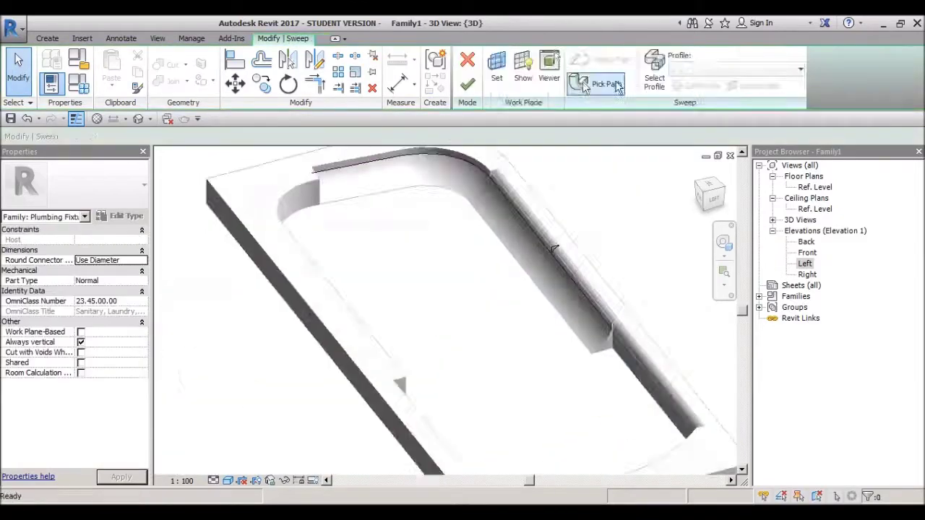
pyautogui.click(584, 86)
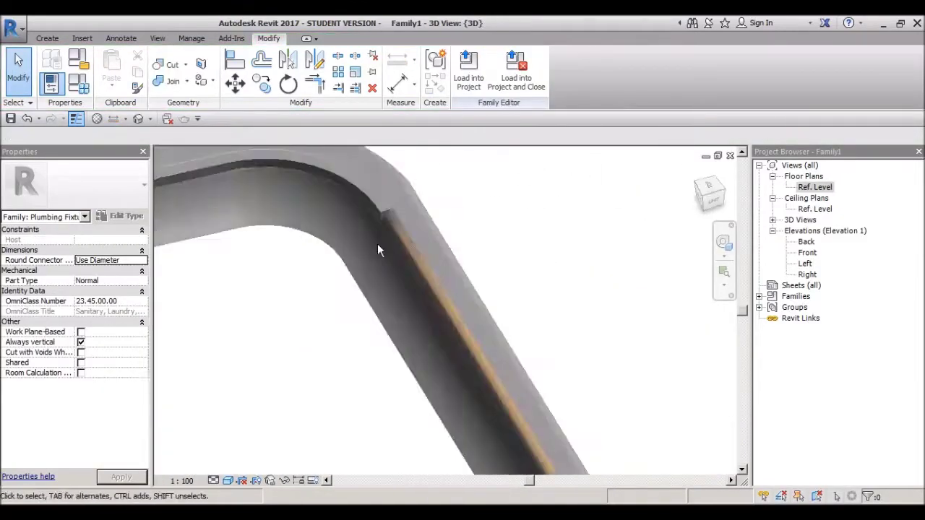
# Select the void sweep, check the rim groove from several angles, and commit it.
pyautogui.keyDown('shift'); pyautogui.moveTo(238, 457); pyautogui.dragTo(465, 361, button='middle'); pyautogui.keyUp('shift')
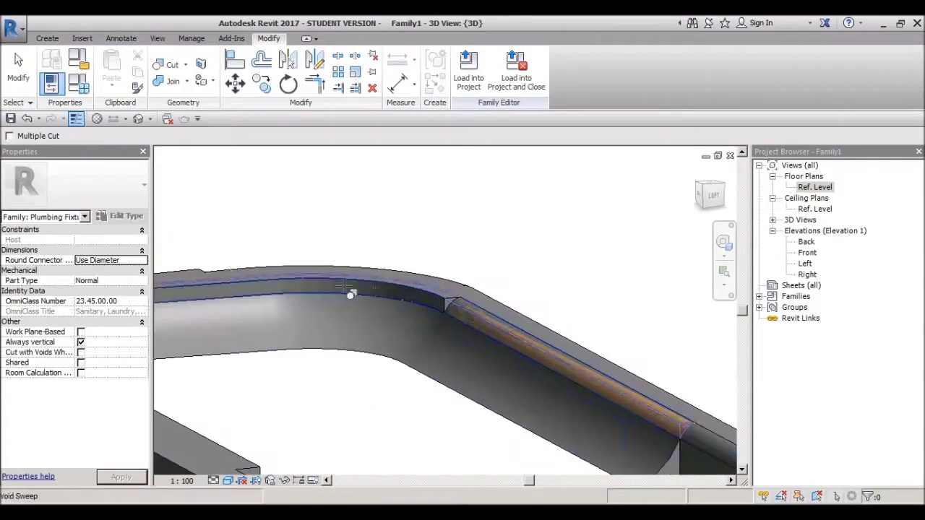
pyautogui.click(412, 398)
pyautogui.moveTo(413, 398); pyautogui.dragTo(479, 433, button='middle')
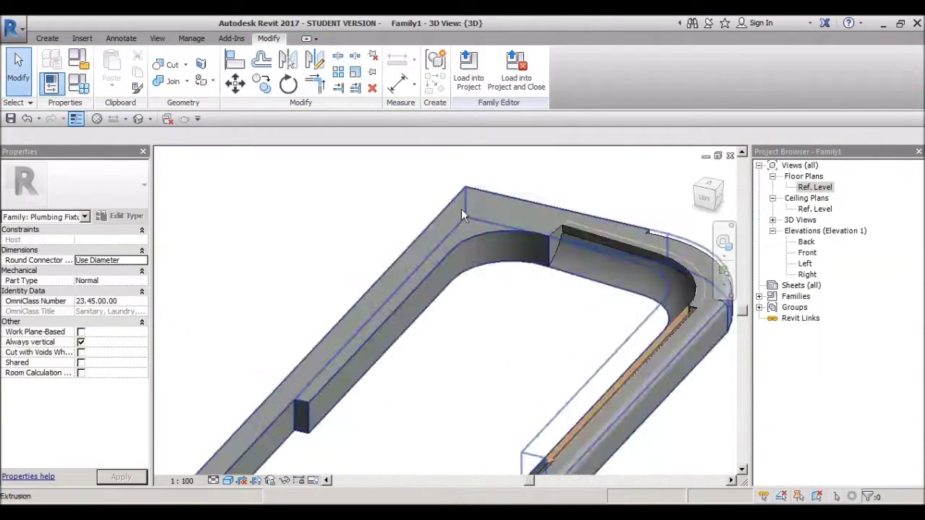
pyautogui.keyDown('shift'); pyautogui.moveTo(397, 296); pyautogui.dragTo(282, 264, button='middle'); pyautogui.keyUp('shift')
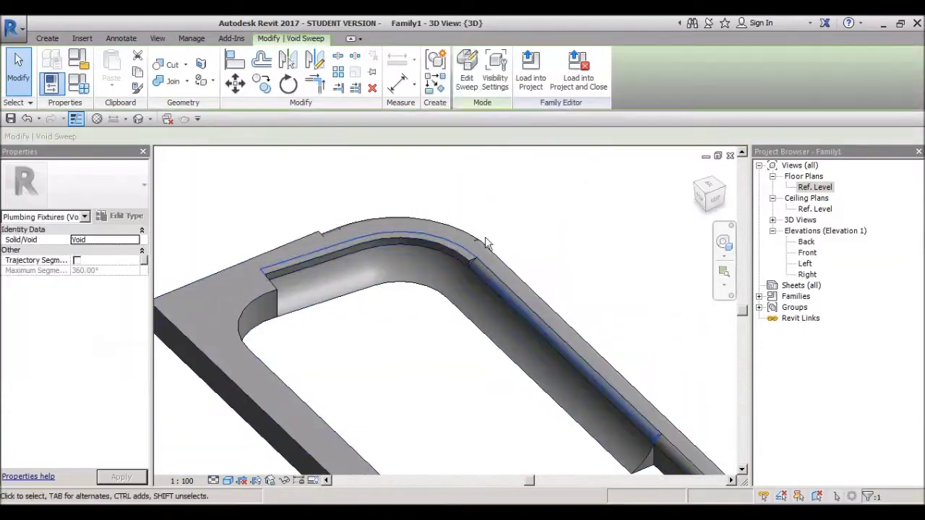
pyautogui.click(469, 87)
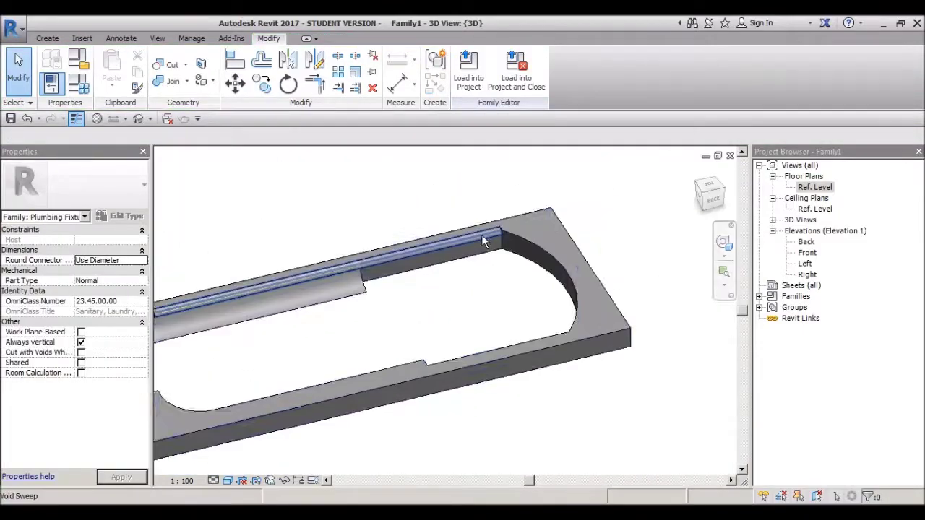
pyautogui.moveTo(357, 337)
pyautogui.keyDown('shift'); pyautogui.mouseDown(button='middle')
pyautogui.moveTo(438, 450)
pyautogui.moveTo(456, 340)
pyautogui.mouseUp(button='middle'); pyautogui.keyUp('shift')
pyautogui.click(461, 347)
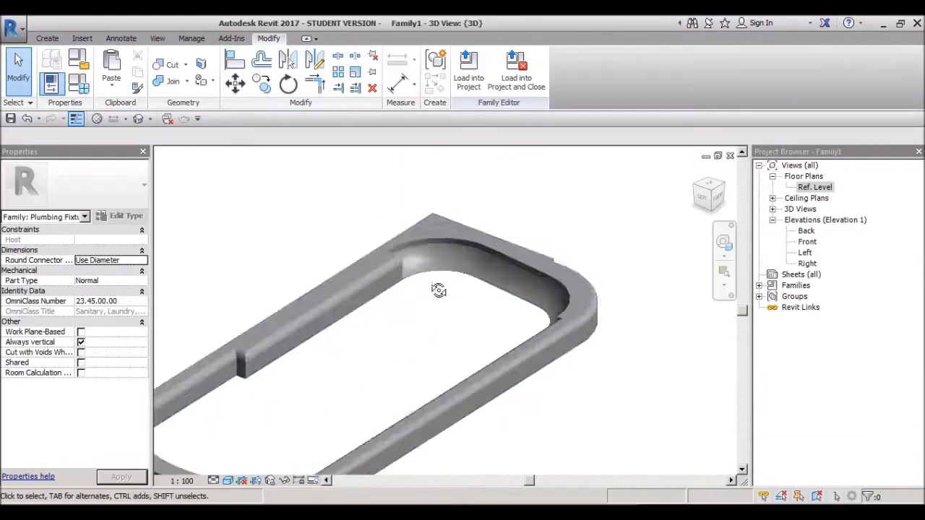
# Orbit and zoom around the rim to compare its corner cove with the bathtub photo.
pyautogui.scroll(3, 440, 289)
pyautogui.keyDown('shift'); pyautogui.moveTo(432, 359); pyautogui.dragTo(498, 309, button='middle'); pyautogui.keyUp('shift')
pyautogui.scroll(-3, 498, 309)
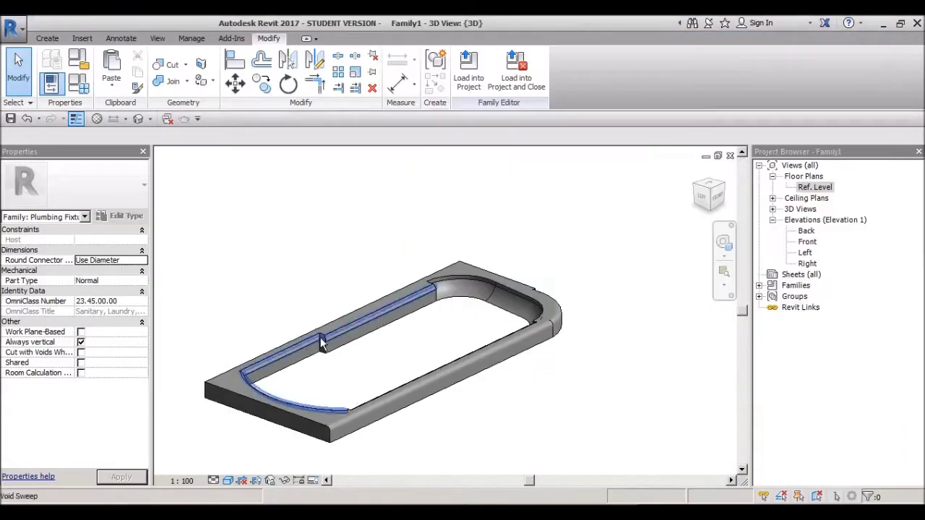
pyautogui.moveTo(413, 364)
pyautogui.keyDown('shift'); pyautogui.mouseDown(button='middle')
pyautogui.moveTo(501, 402)
pyautogui.moveTo(505, 300)
pyautogui.mouseUp(button='middle'); pyautogui.keyUp('shift')
pyautogui.scroll(3, 506, 299)
pyautogui.scroll(-3, 496, 345)
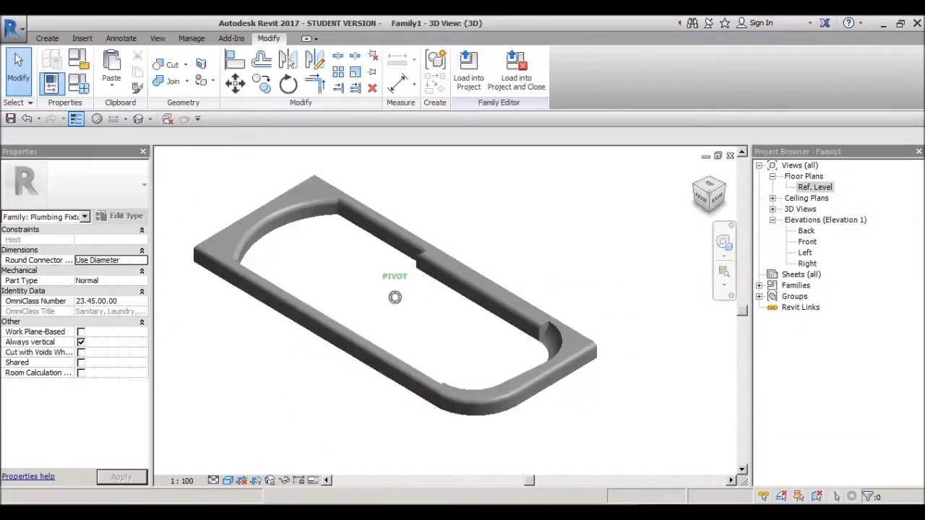
pyautogui.scroll(5, 391, 280)
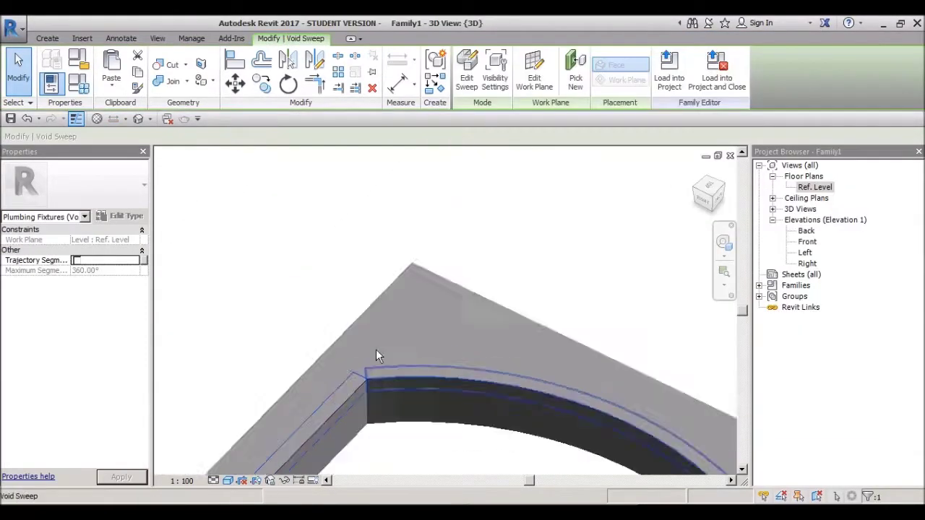
# Orbit the rim to a steep diagonal view and bring up the Start menu search.
pyautogui.keyDown('shift'); pyautogui.moveTo(327, 269); pyautogui.dragTo(389, 262, button='middle'); pyautogui.keyUp('shift')
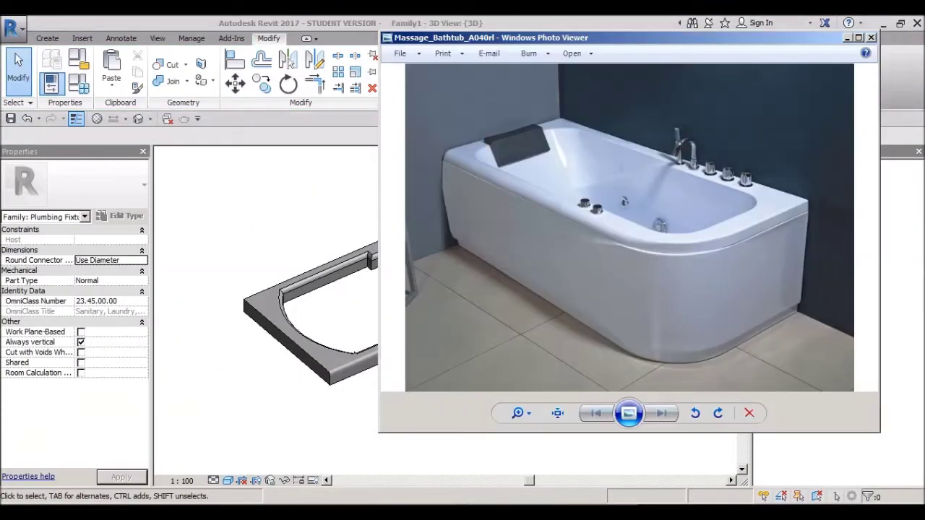
pyautogui.press('super')
# Search for 'not', launch Notepad, and type the comment 'not bad'.
pyautogui.write('not')
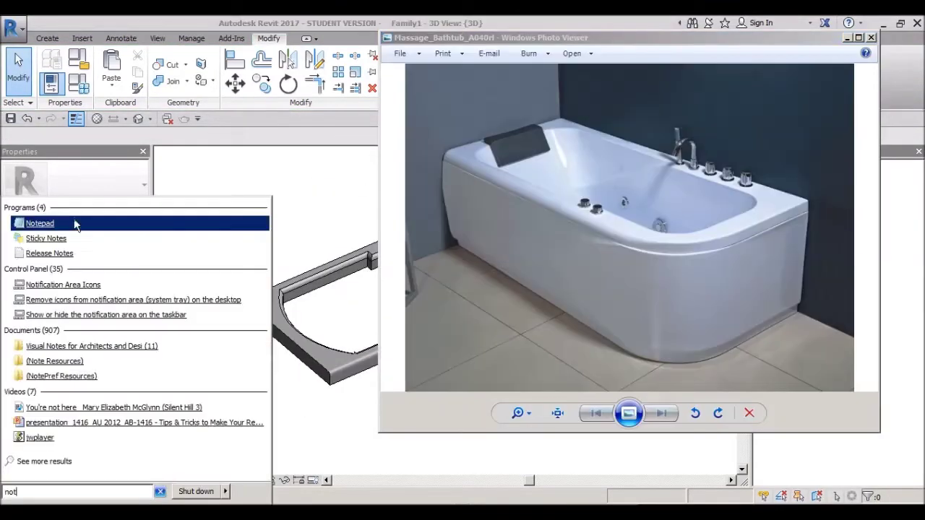
pyautogui.click(76, 224)
pyautogui.write('not bad')
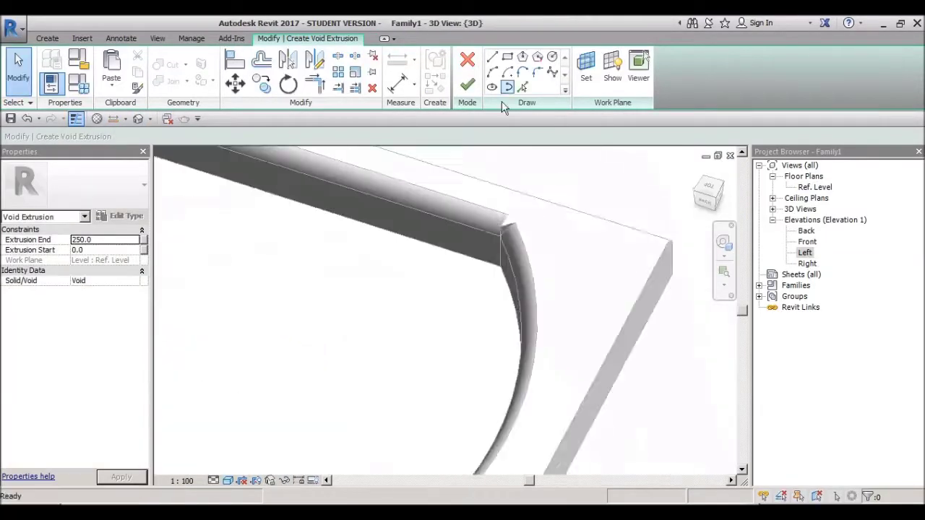
# Discard the unfinished void extrusion sketch and orbit out to see the whole tub.
pyautogui.click(503, 277)
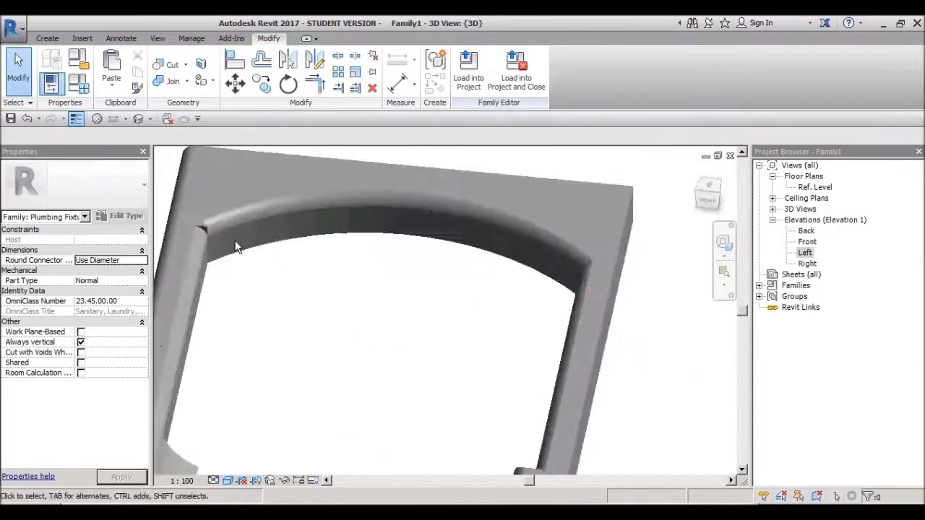
pyautogui.keyDown('shift'); pyautogui.moveTo(235, 247); pyautogui.dragTo(754, 239, button='middle'); pyautogui.keyUp('shift')
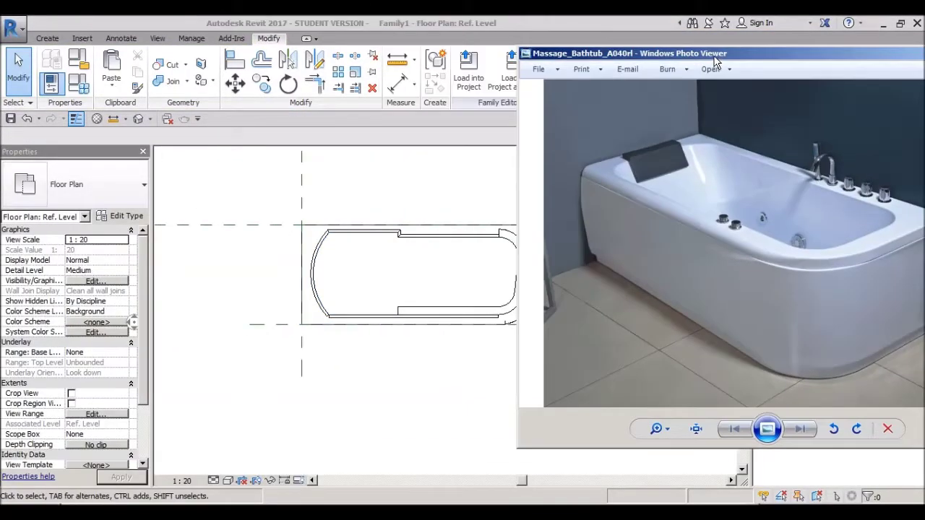
# Drag the bathtub reference photo window out of the way.
pyautogui.moveTo(730, 64); pyautogui.dragTo(613, 89)
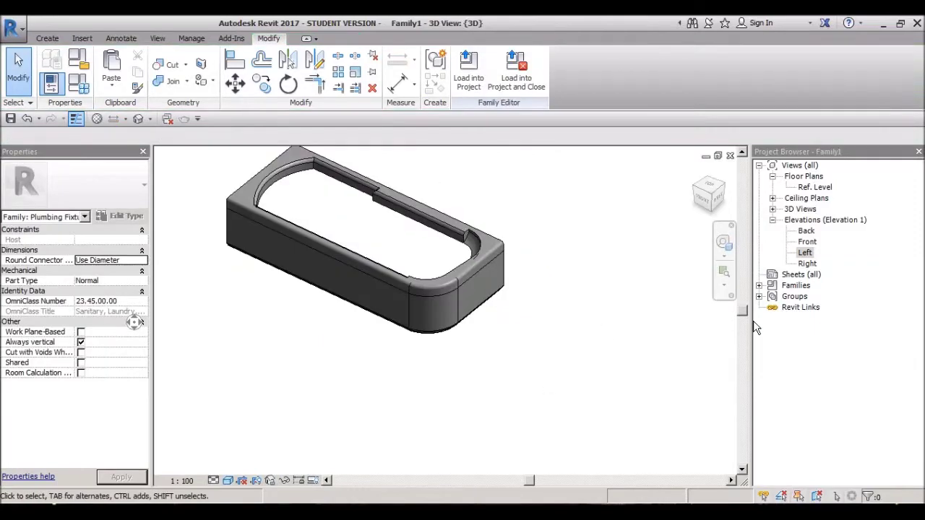
# Select the rim sweep and orbit around it.
pyautogui.click(434, 303)
pyautogui.keyDown('shift'); pyautogui.moveTo(463, 362); pyautogui.dragTo(459, 418, button='middle'); pyautogui.keyUp('shift')
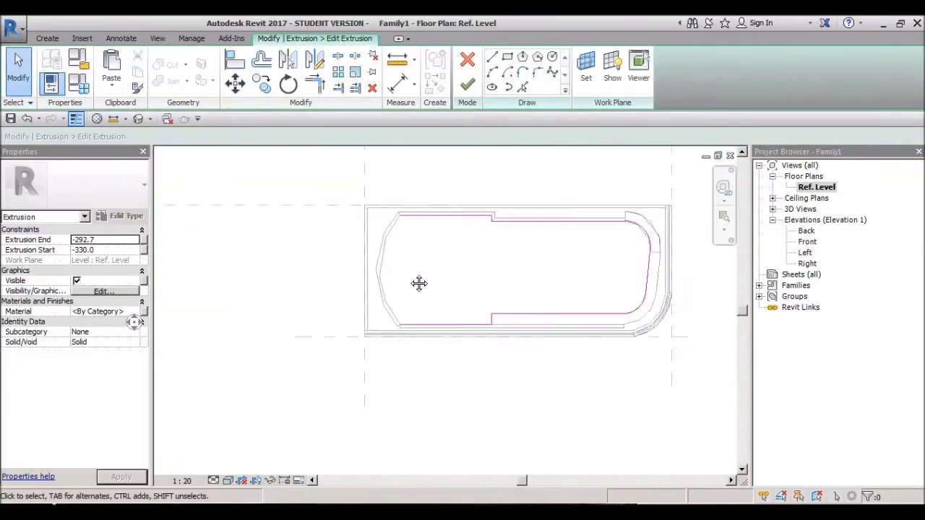
# Orbit and zoom-fit the tub, then switch to Trim (TR) and Pick Lines (PL) sketch tools.
pyautogui.keyDown('shift'); pyautogui.moveTo(320, 381); pyautogui.dragTo(611, 390, button='middle'); pyautogui.keyUp('shift')
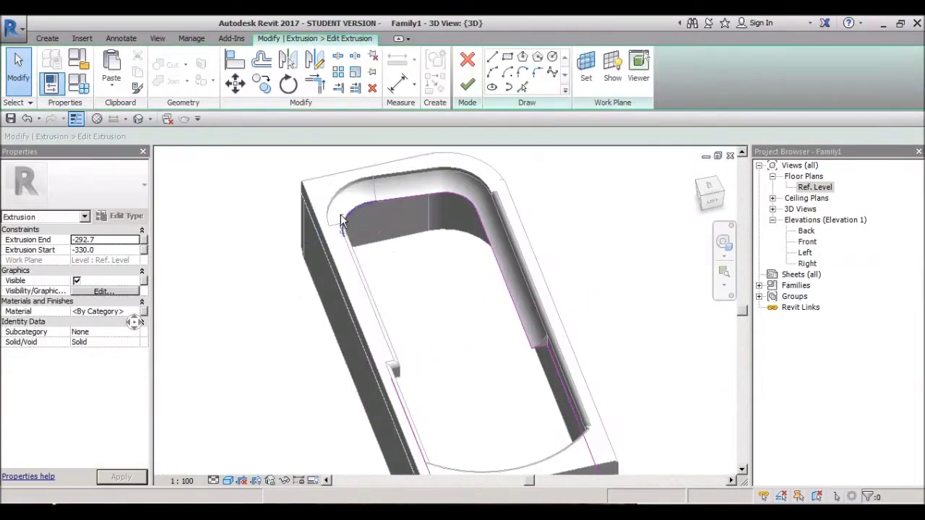
pyautogui.keyDown('shift'); pyautogui.moveTo(448, 303); pyautogui.dragTo(363, 238, button='middle'); pyautogui.keyUp('shift')
pyautogui.press('t')
pyautogui.press('r')
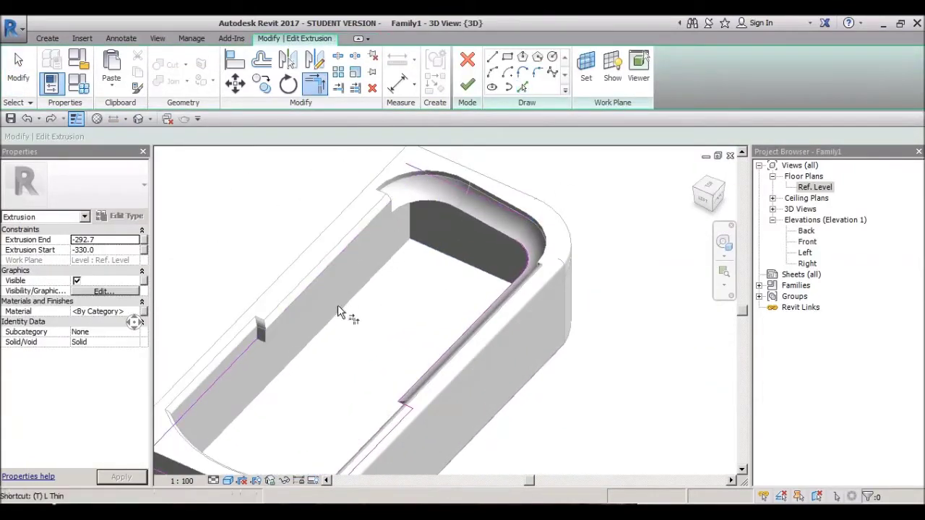
pyautogui.doubleClick(816, 187)
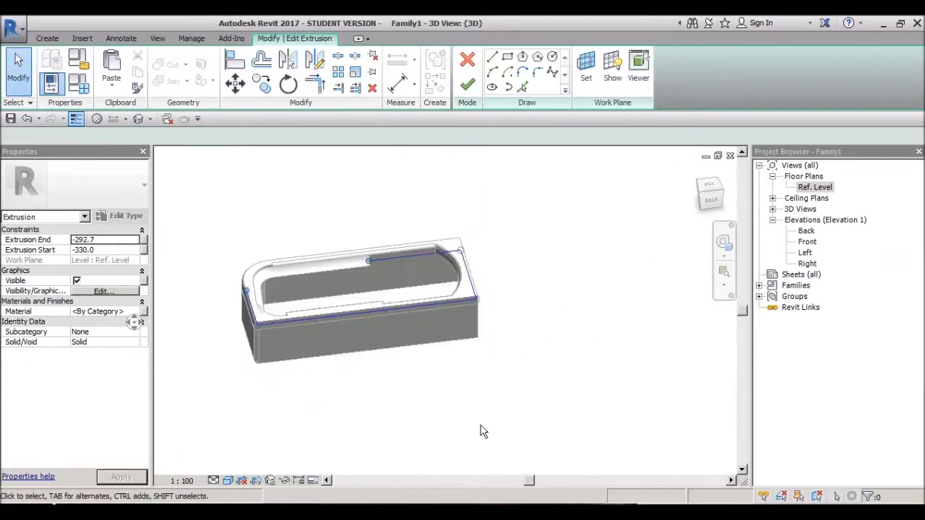
pyautogui.press('p')
pyautogui.press('l')
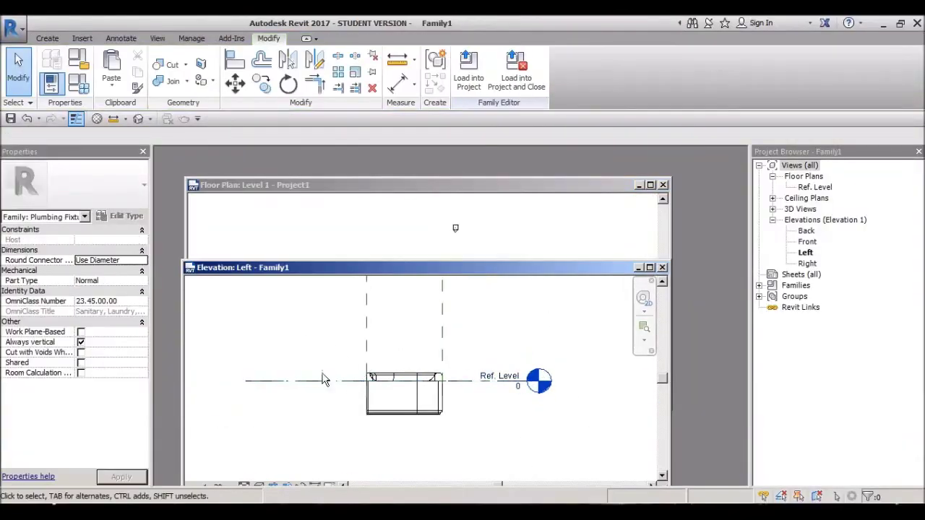
# Tile the windows (WT) and open the project's North elevation and 3D view of the tub.
pyautogui.press('w')
pyautogui.press('t')
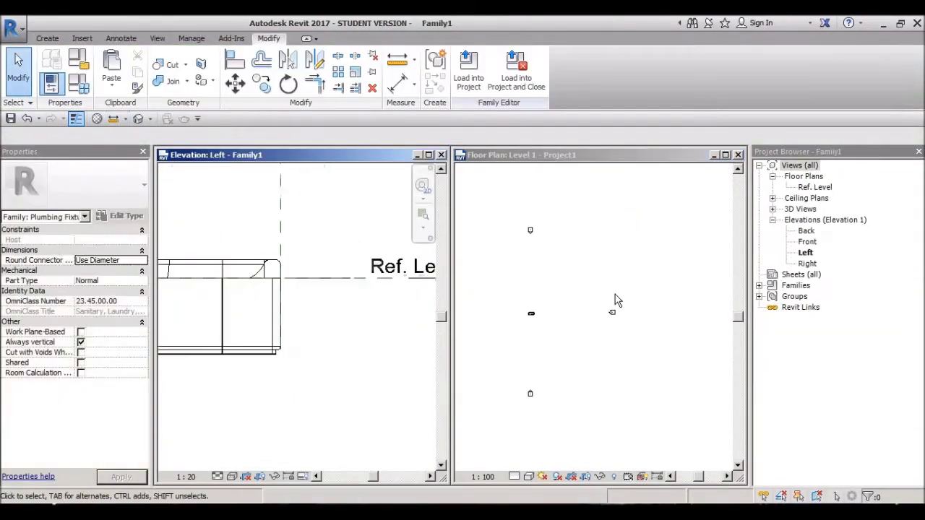
pyautogui.doubleClick(808, 275)
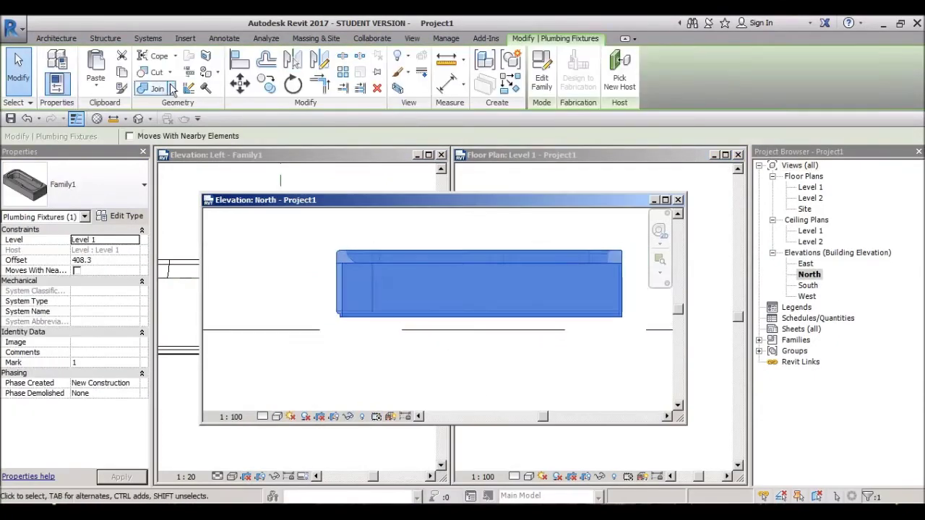
pyautogui.click(166, 119)
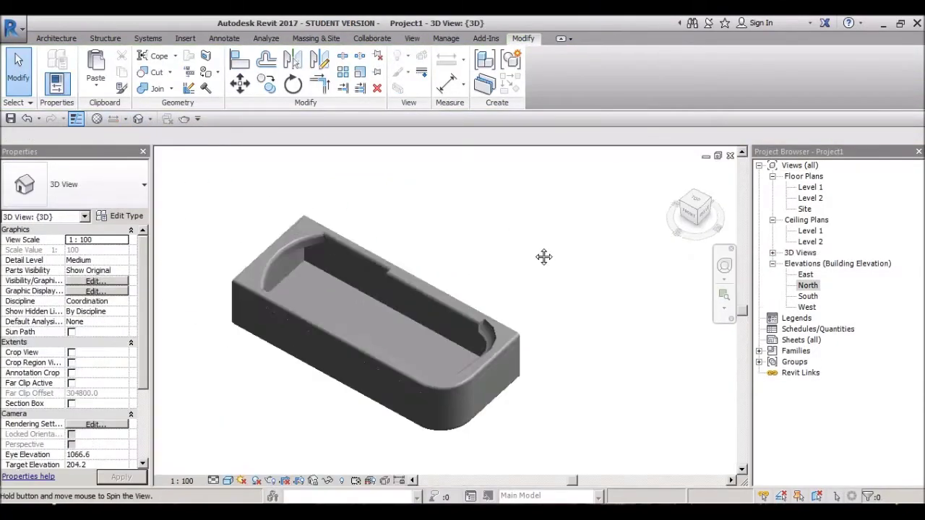